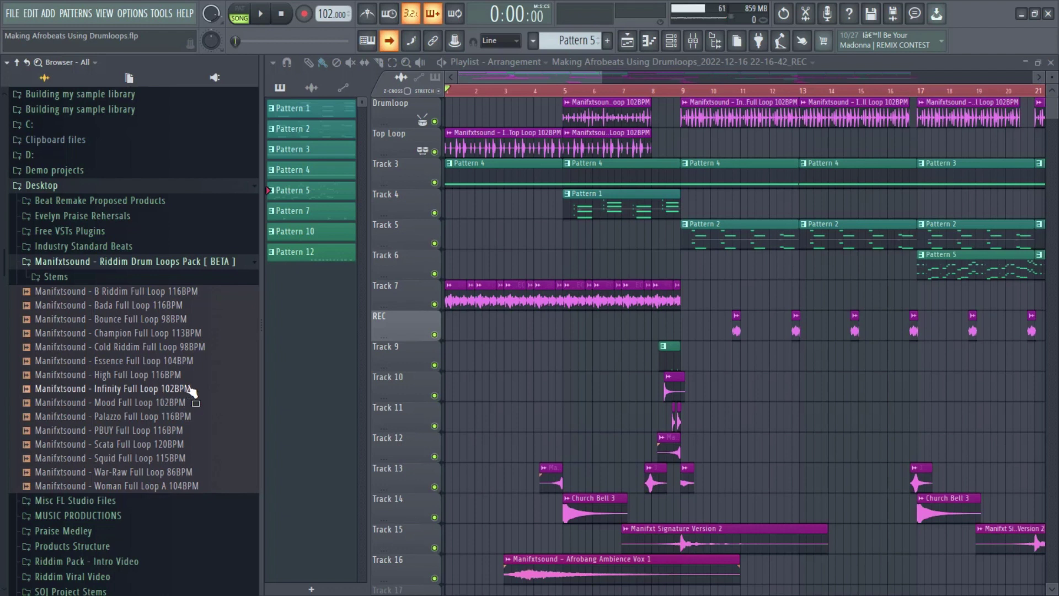
Play the soloed Top Loop track from bar 1, and the Drumloop and Top Loop tracks together from bar 5
{"action": "left_click_drag", "start_coordinate": [190, 390], "coordinate": [449, 223]}
{"action": "left_click_drag", "start_coordinate": [366, 295], "coordinate": [145, 401]}
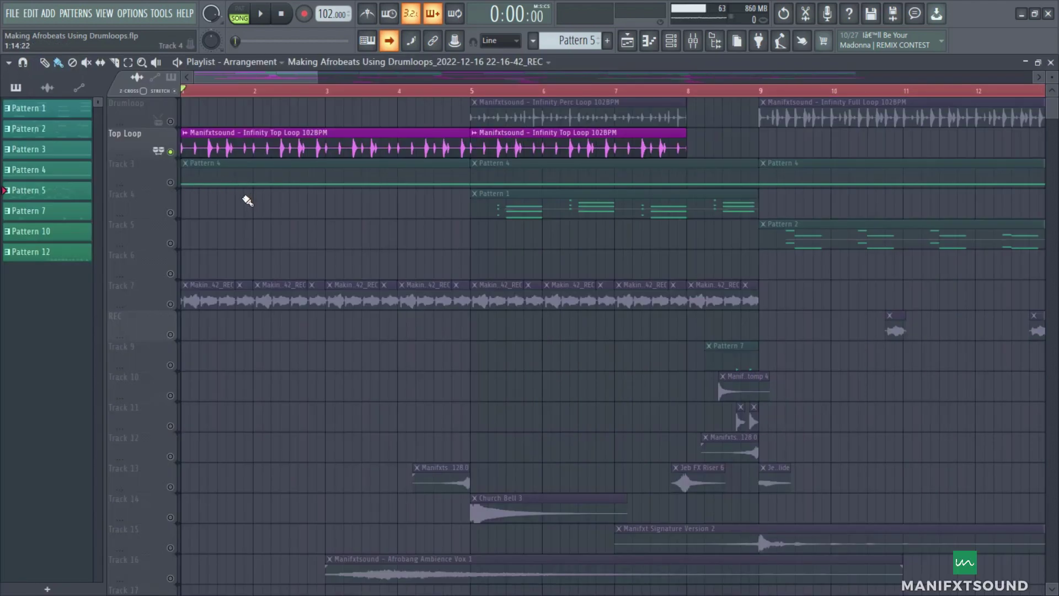
{"action": "key", "text": "space"}
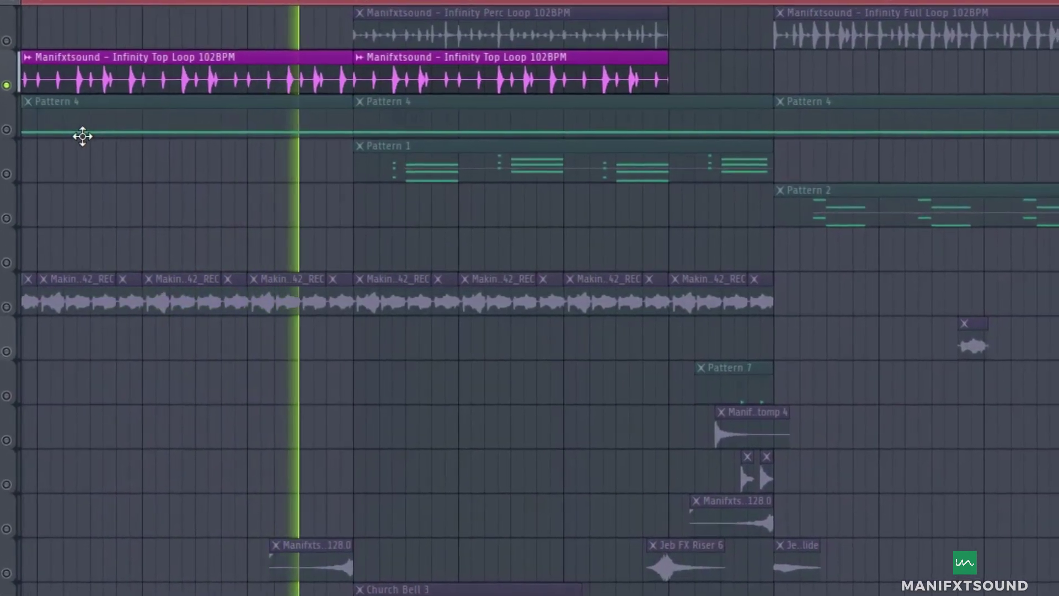
{"action": "key", "text": "space"}
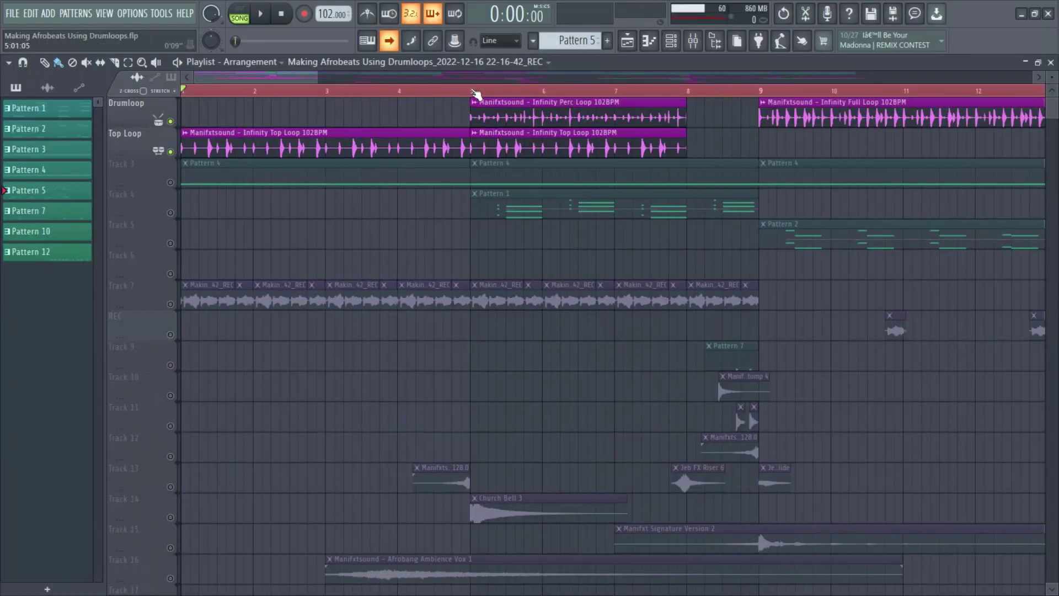
{"action": "key", "text": "space"}
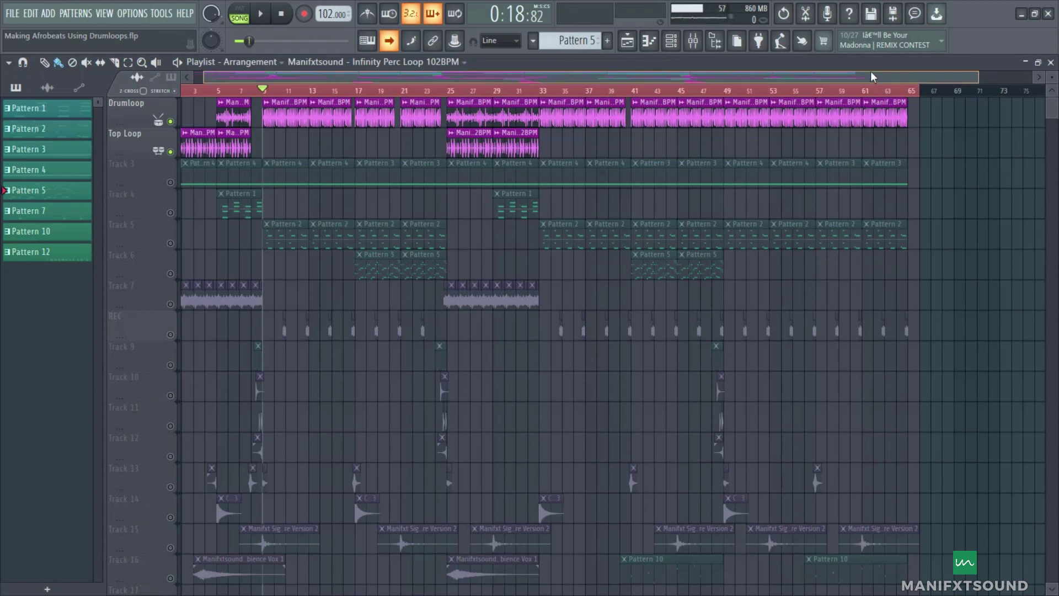
Solo Track 3, open its Pattern 4 clip in the piano roll and play the sustained D4 note
{"action": "scroll", "coordinate": [913, 71], "scroll_direction": "left", "scroll_amount": 1}
{"action": "left_click_drag", "start_coordinate": [966, 82], "coordinate": [582, 77]}
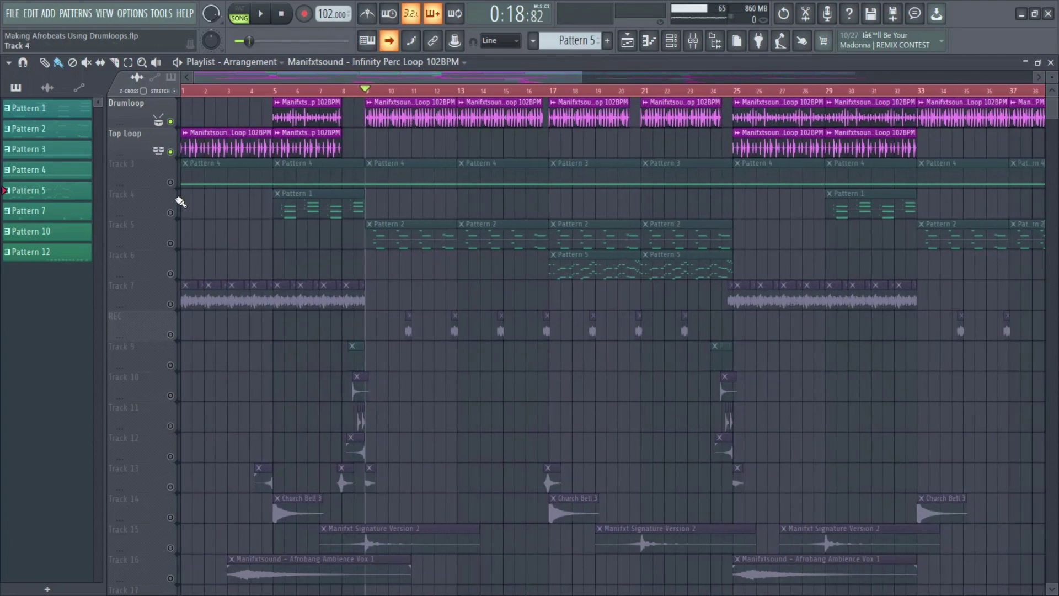
{"action": "right_click", "coordinate": [172, 184]}
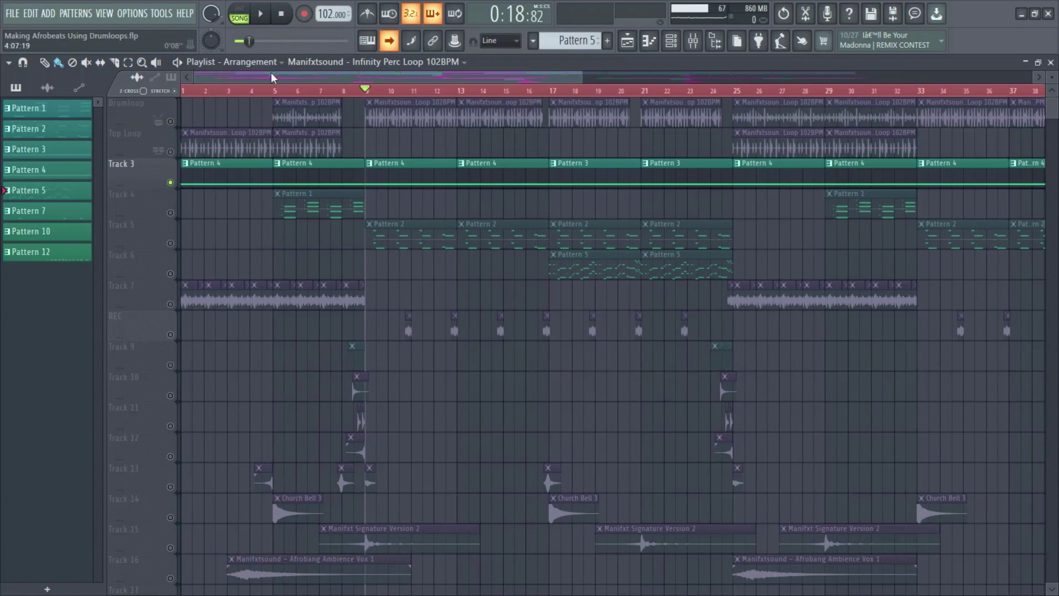
{"action": "left_click_drag", "start_coordinate": [582, 77], "coordinate": [995, 120]}
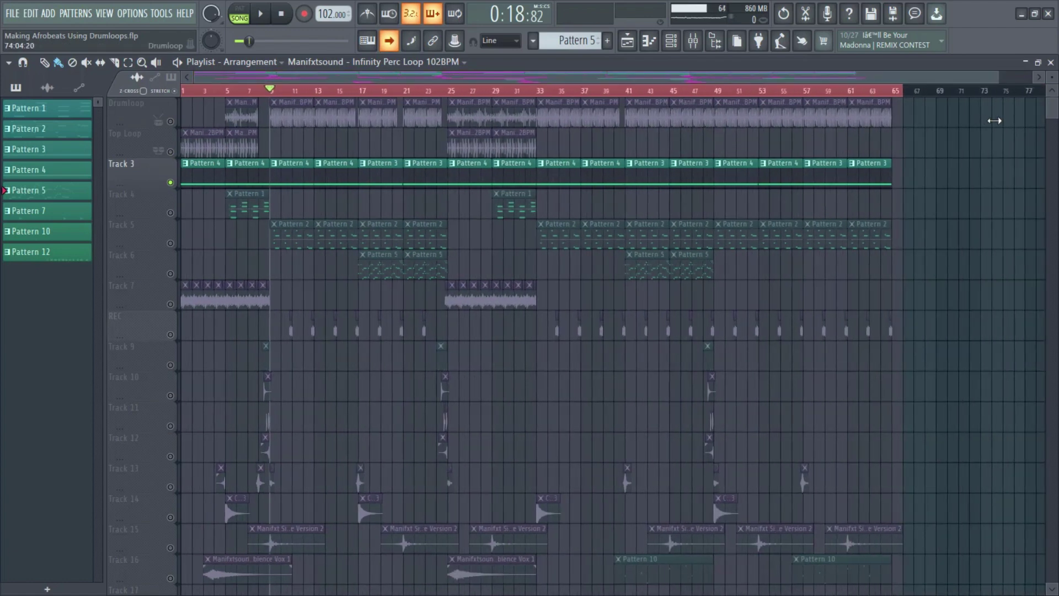
{"action": "double_click", "coordinate": [293, 175]}
{"action": "key", "text": "space"}
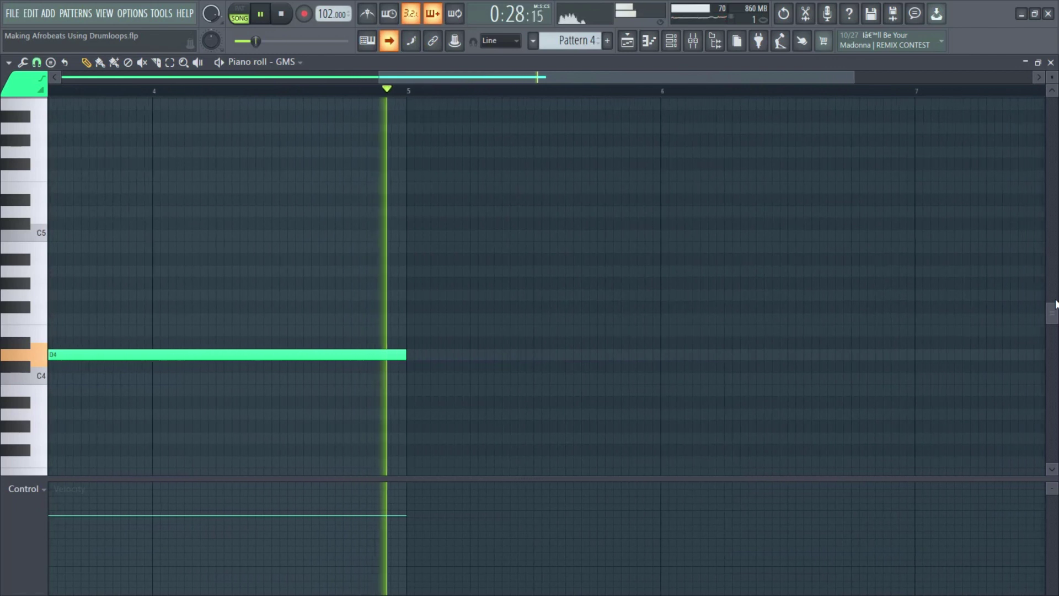
{"action": "key", "text": "space"}
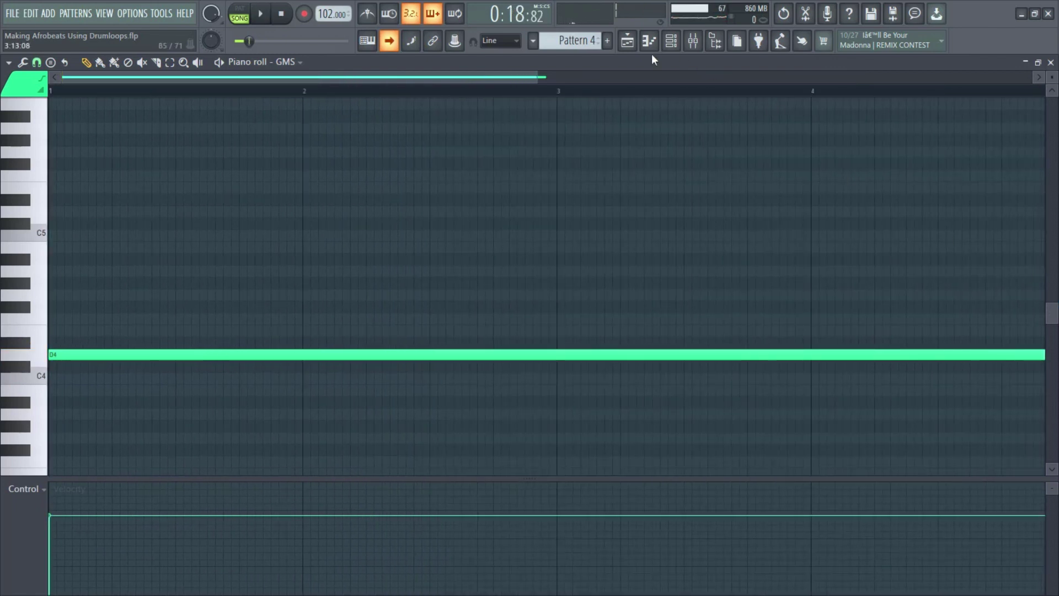
Show the channel rack for Pattern 4 and open the GMS channel's instrument for inspection
{"action": "left_click", "coordinate": [671, 40]}
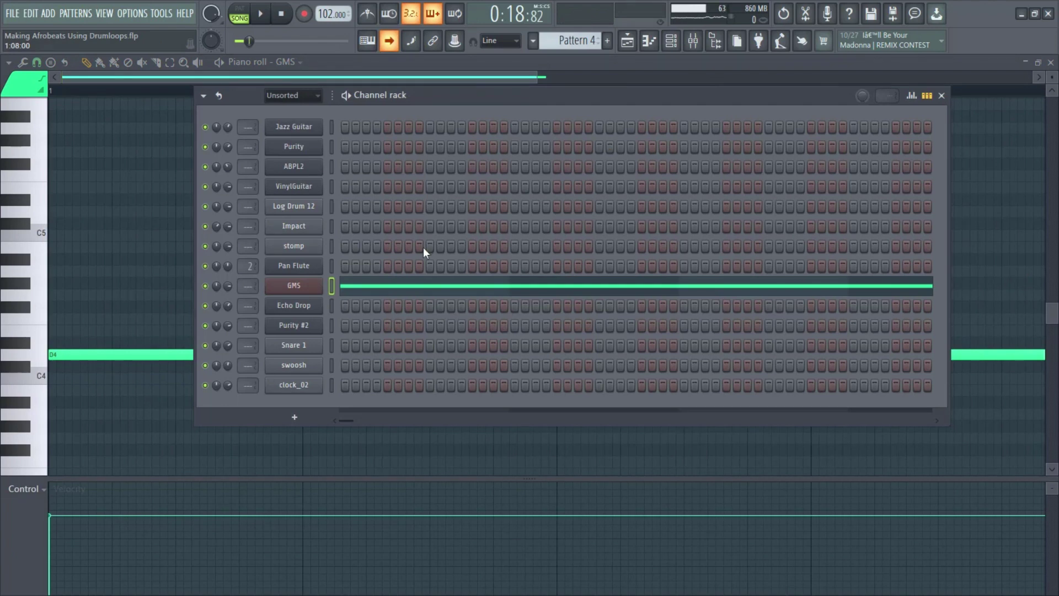
{"action": "left_click", "coordinate": [313, 296]}
{"action": "left_click_drag", "start_coordinate": [460, 163], "coordinate": [528, 148]}
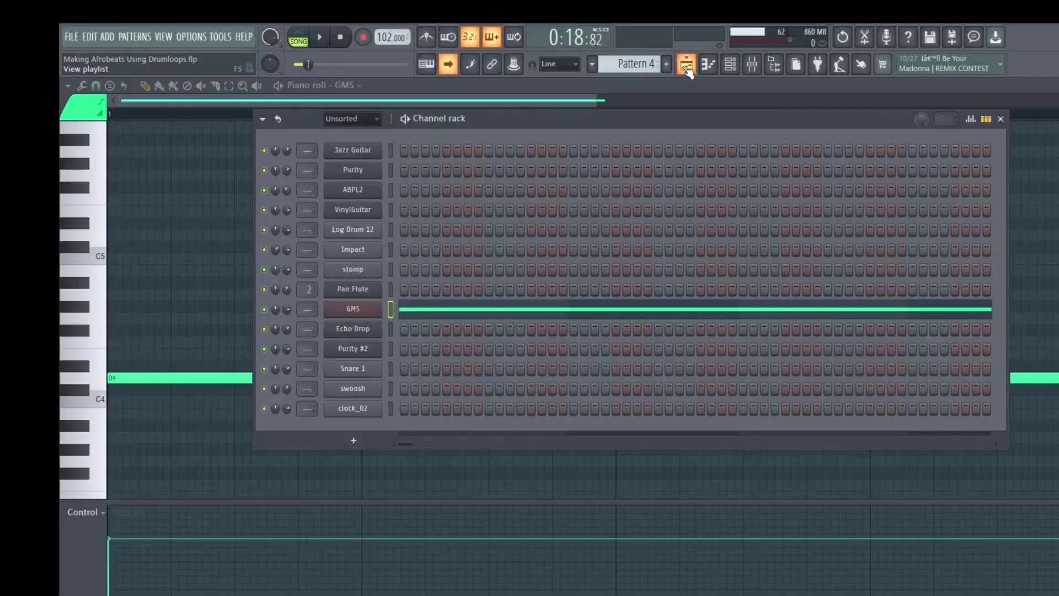
Solo Track 4, play Pattern 1's chords from bar 5 in the piano roll and inspect the Jazz Guitar channel
{"action": "left_click", "coordinate": [687, 65]}
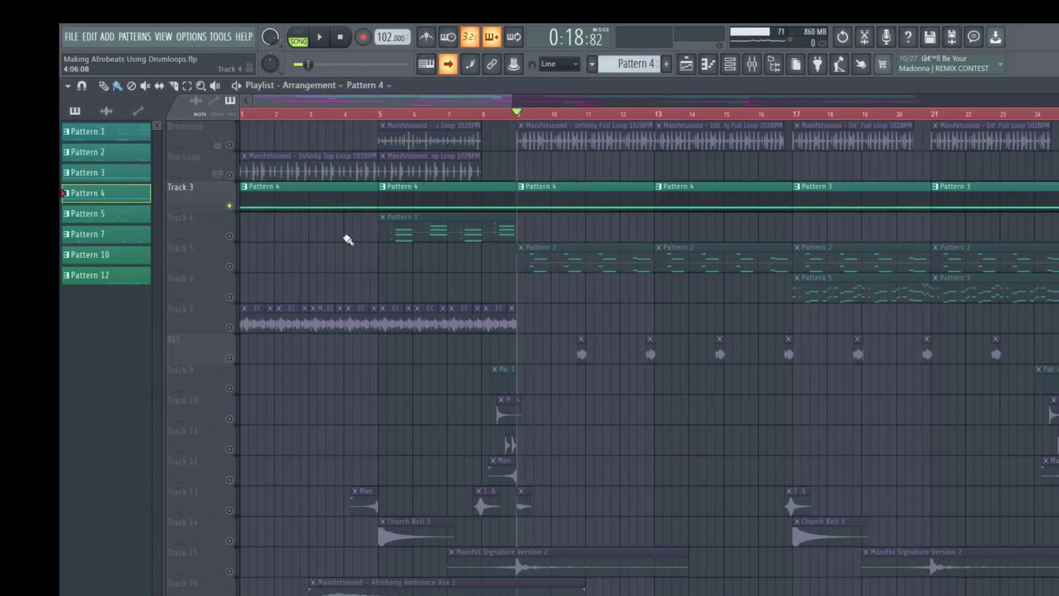
{"action": "left_click", "coordinate": [230, 237]}
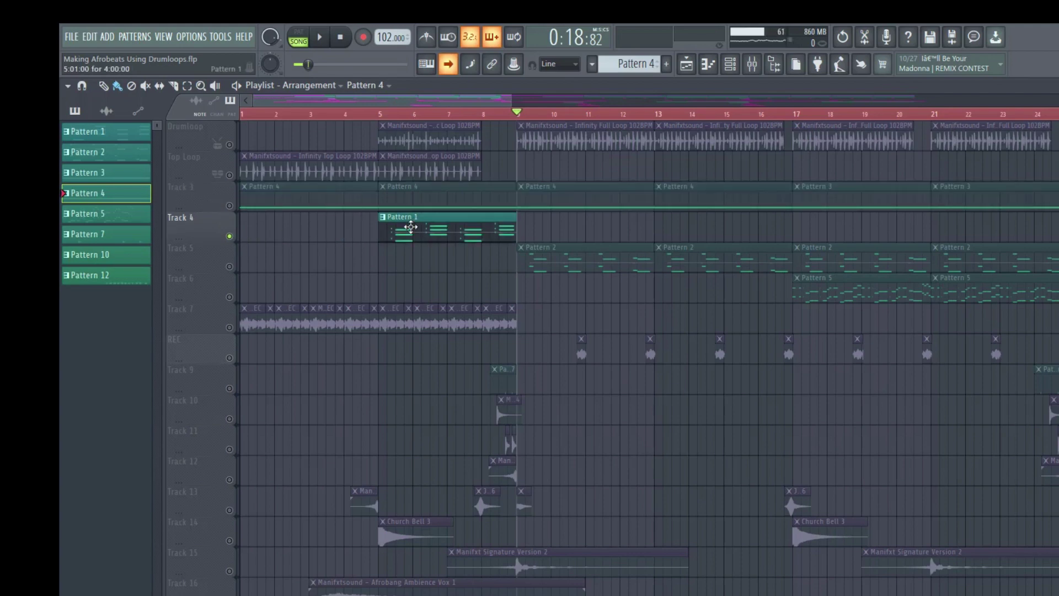
{"action": "left_click", "coordinate": [386, 116]}
{"action": "double_click", "coordinate": [391, 218]}
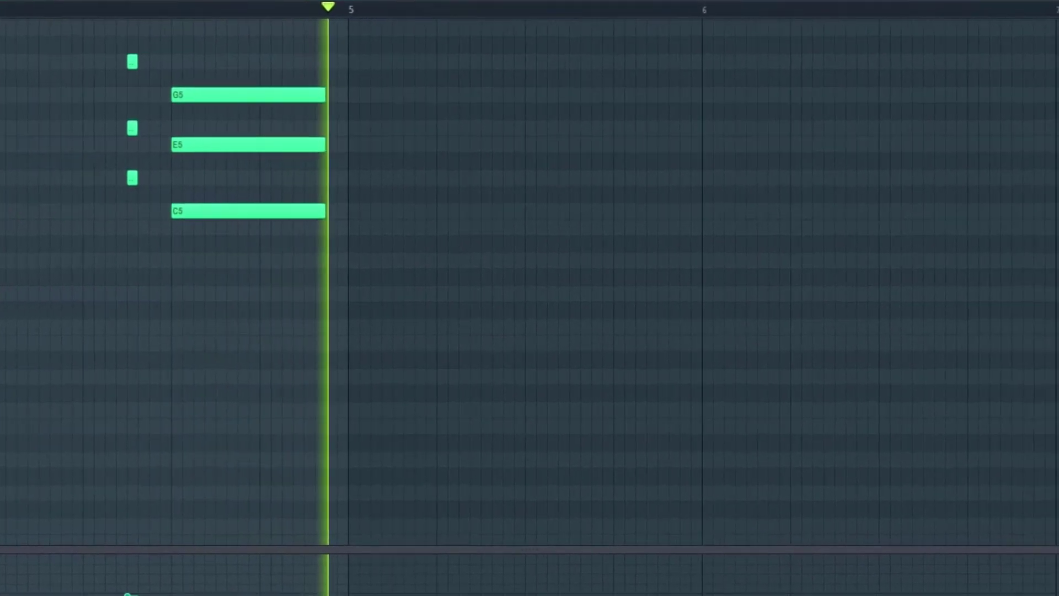
{"action": "key", "text": "space"}
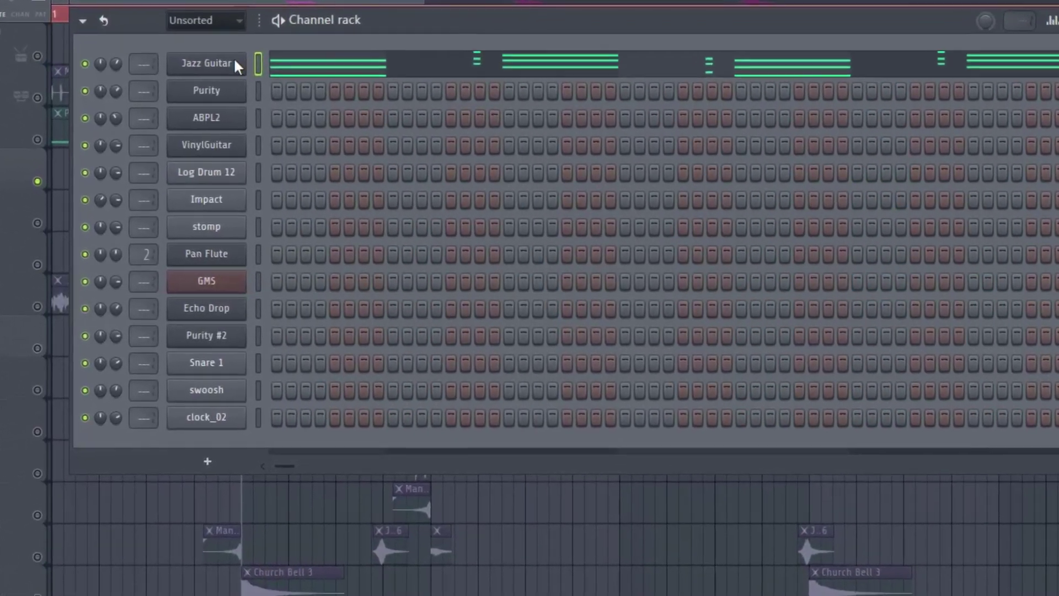
{"action": "left_click", "coordinate": [259, 82]}
{"action": "scroll", "coordinate": [216, 166], "scroll_direction": "up", "scroll_amount": 1}
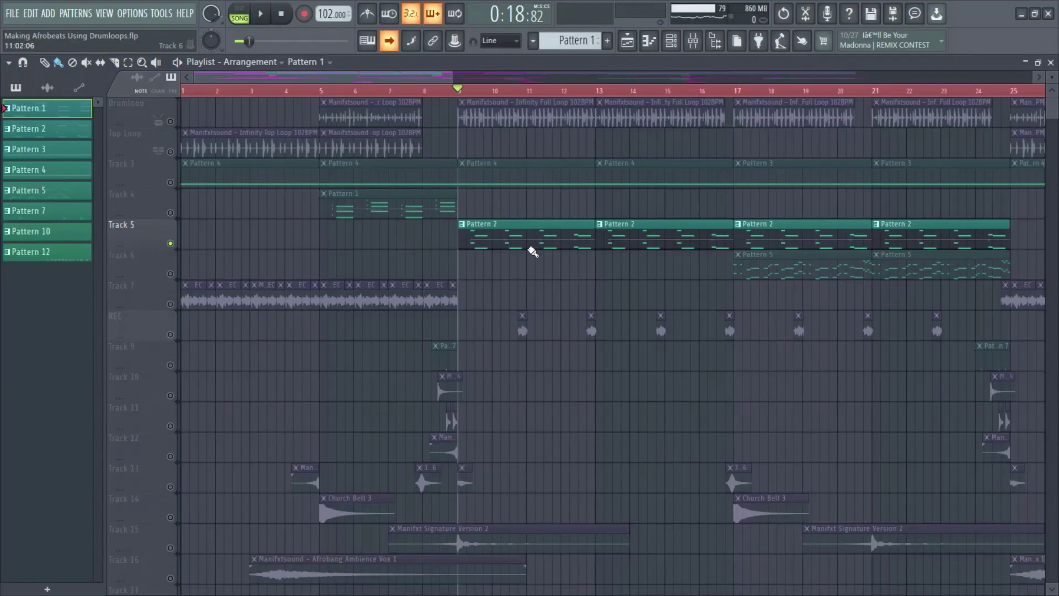
Open Pattern 2 from Track 5 in the piano roll and play its Jazz Guitar notes
{"action": "double_click", "coordinate": [533, 249]}
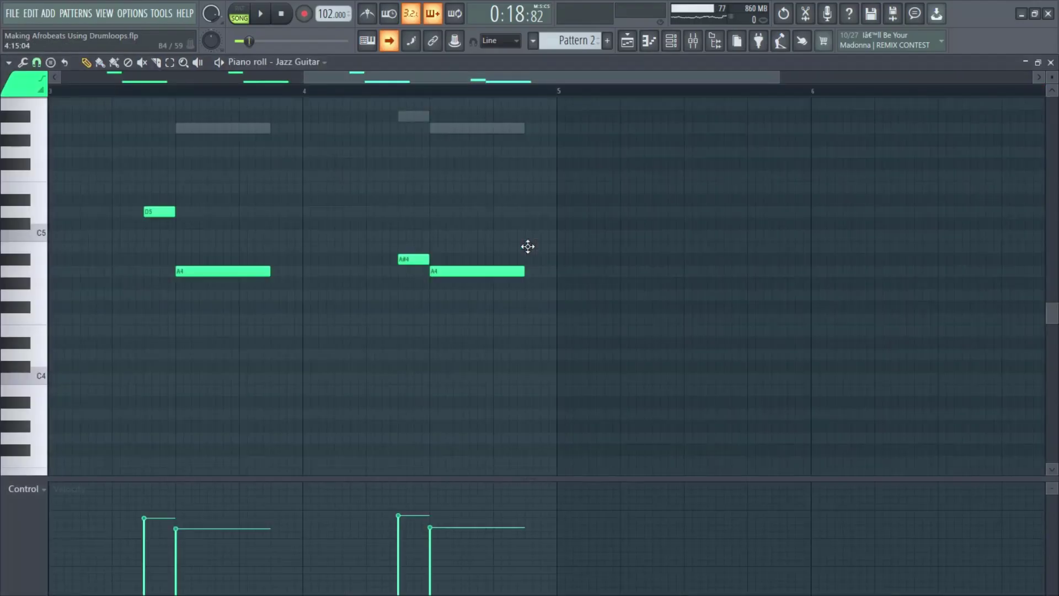
{"action": "left_click_drag", "start_coordinate": [558, 75], "coordinate": [310, 92]}
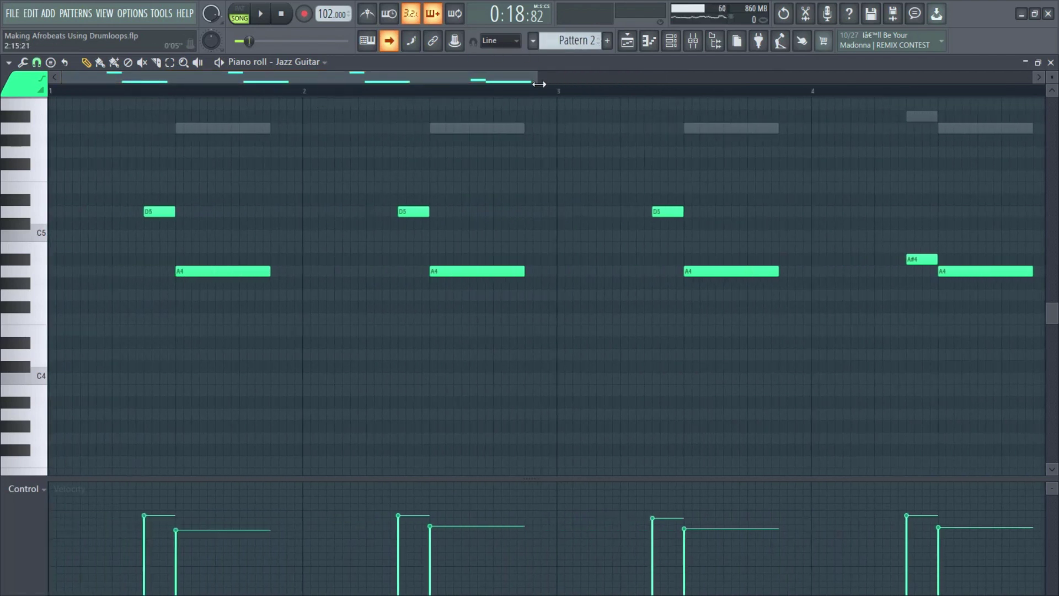
{"action": "key", "text": "space"}
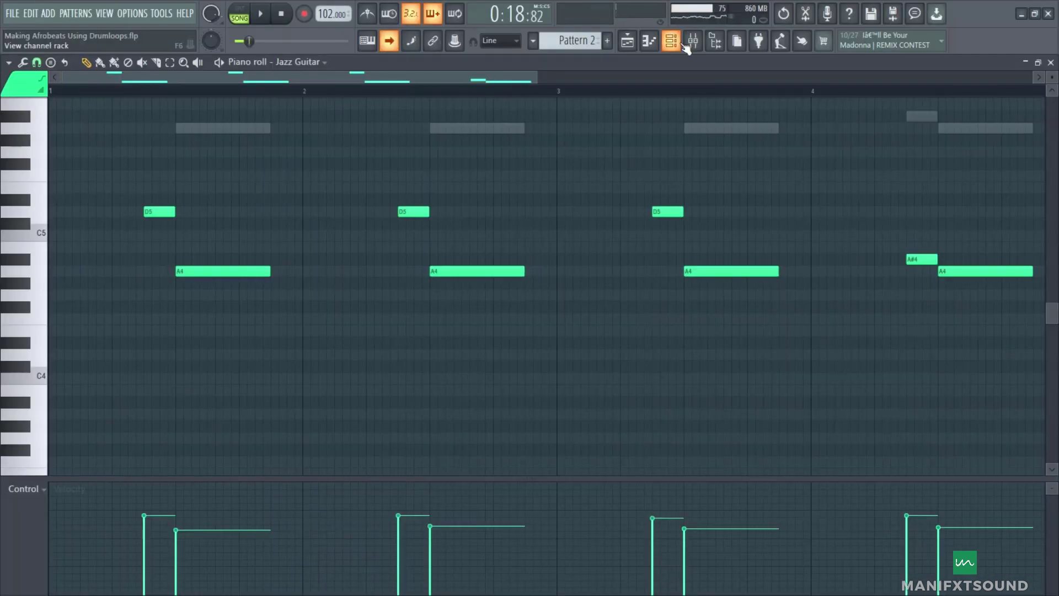
Inspect Pattern 2's Pan Flute channel in the channel rack and bring up the mixer
{"action": "left_click", "coordinate": [672, 42]}
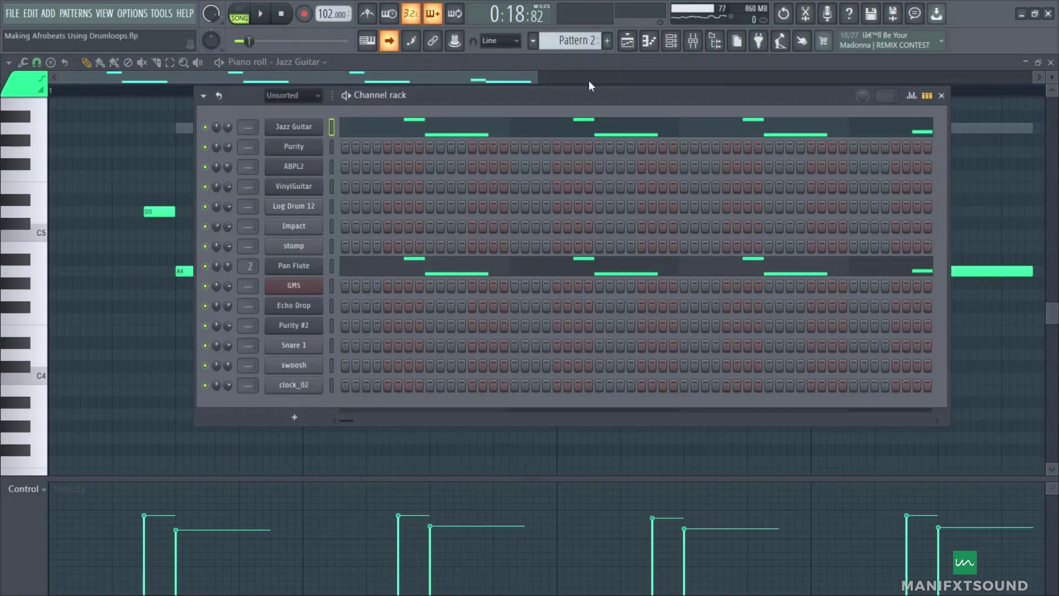
{"action": "left_click", "coordinate": [309, 267]}
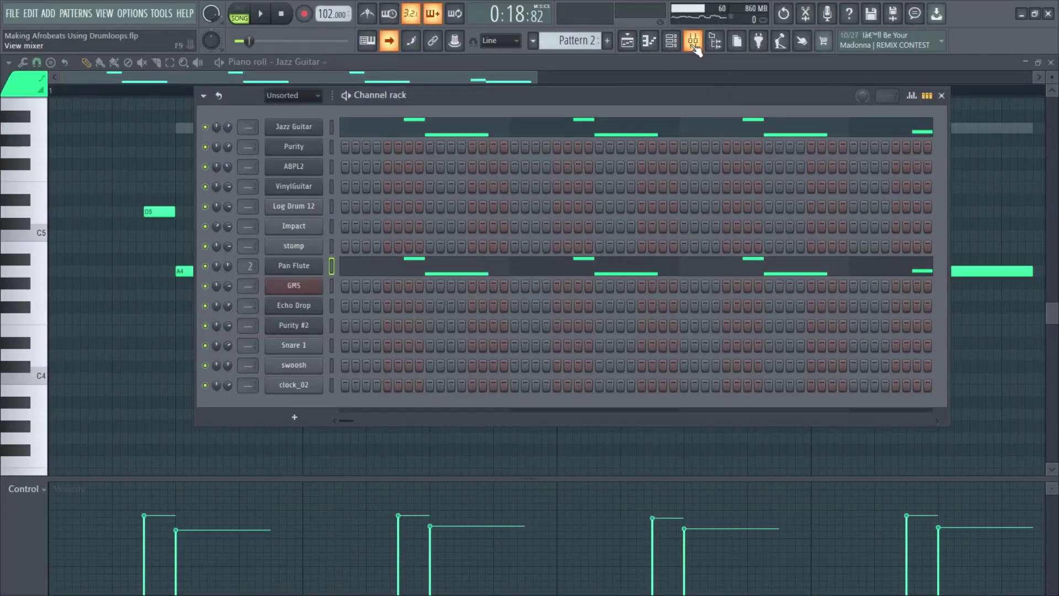
{"action": "left_click", "coordinate": [694, 46]}
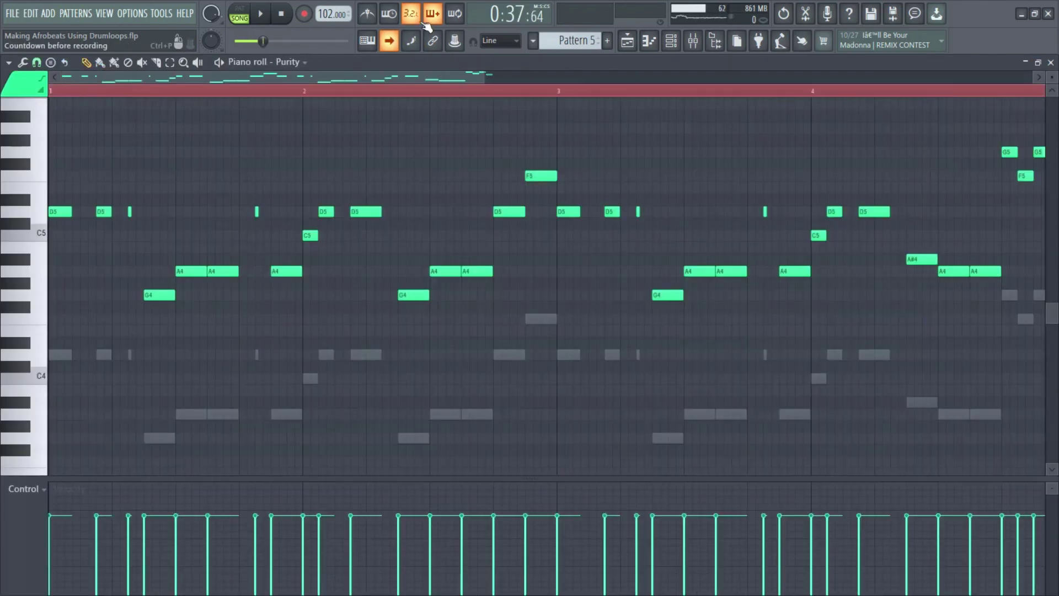
Play Pattern 5's bass line and inspect the Purity channel's instrument preset, closing the plugin when done
{"action": "key", "text": "space"}
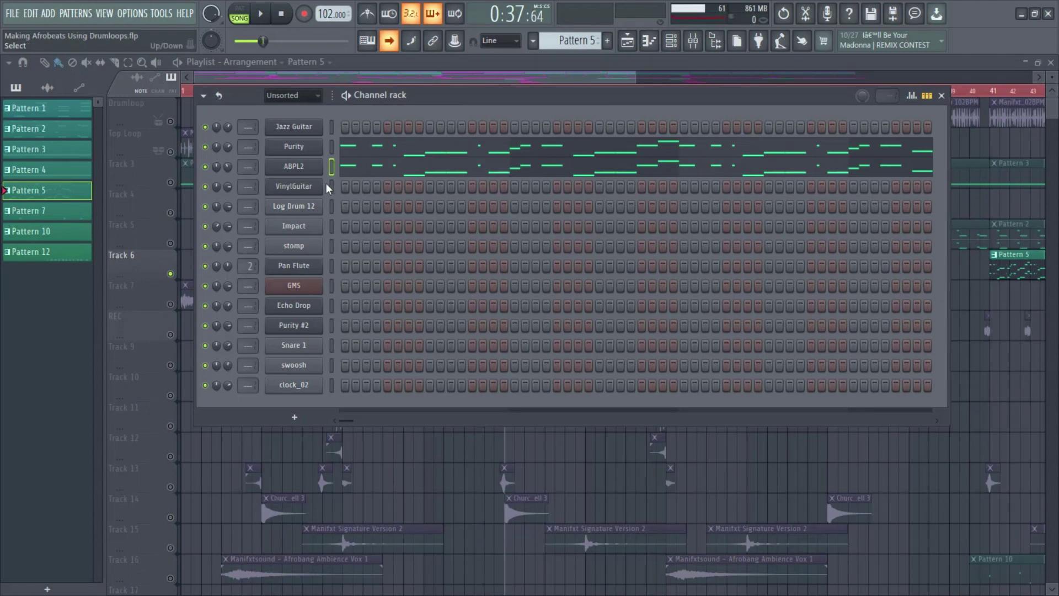
{"action": "left_click", "coordinate": [301, 147]}
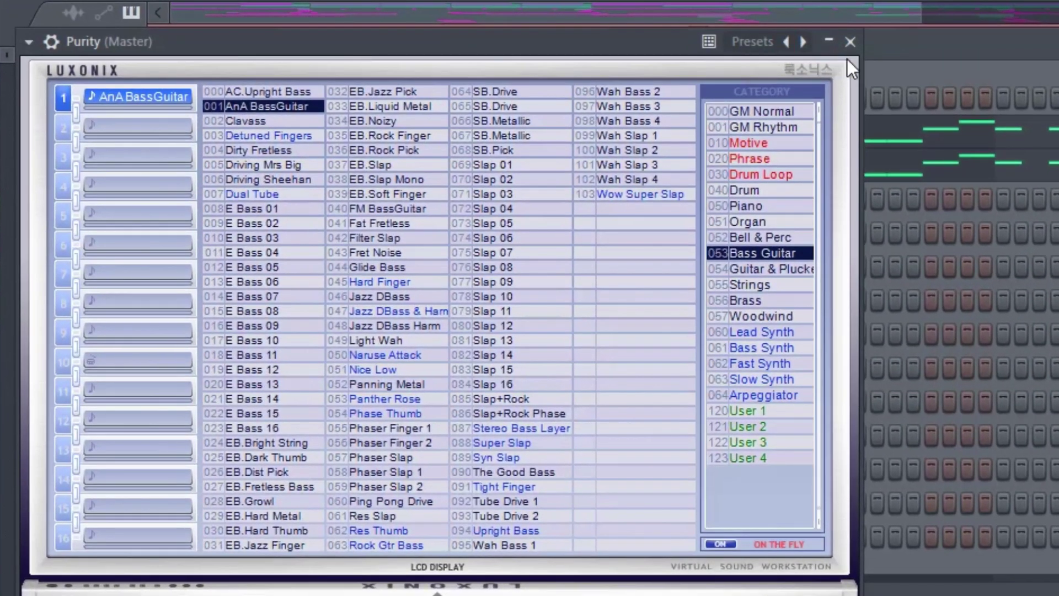
{"action": "left_click", "coordinate": [850, 41]}
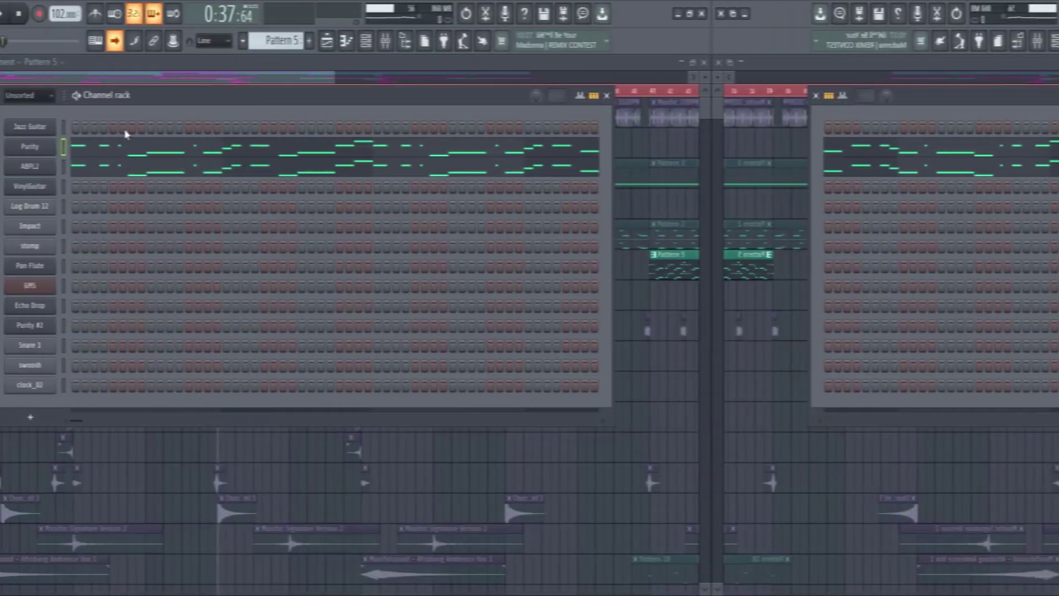
Inspect the Ample Bass P Lite instrument on the ABPL2 channel and close its window
{"action": "left_click", "coordinate": [213, 166]}
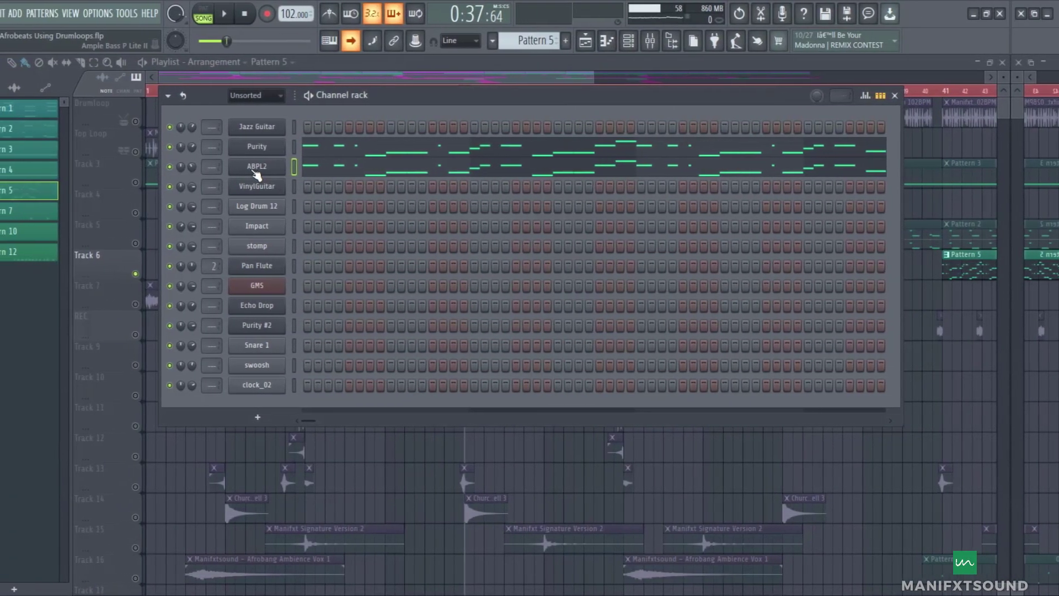
{"action": "left_click", "coordinate": [257, 168]}
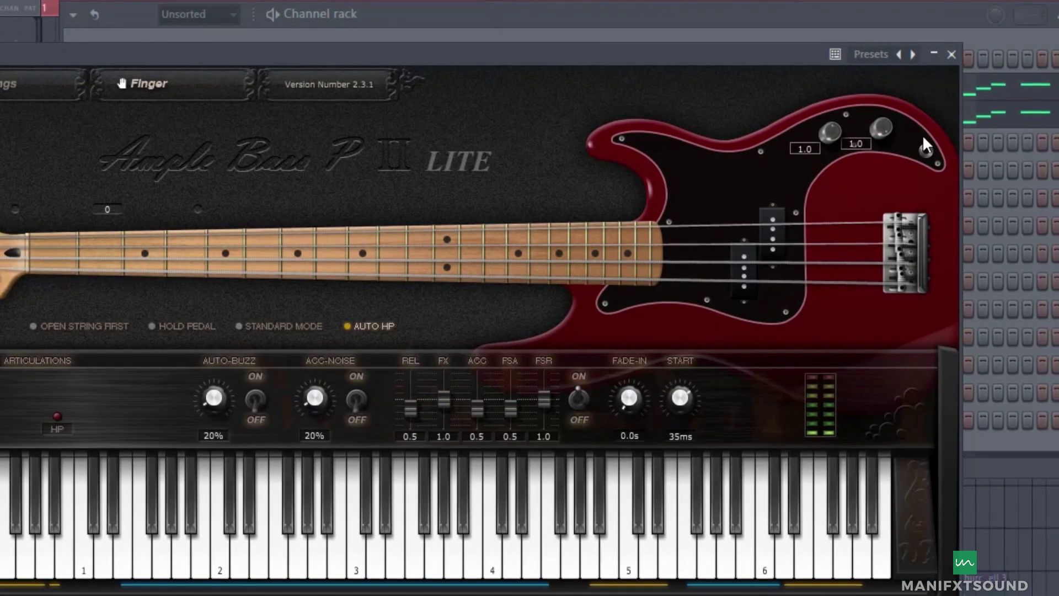
{"action": "left_click", "coordinate": [952, 53]}
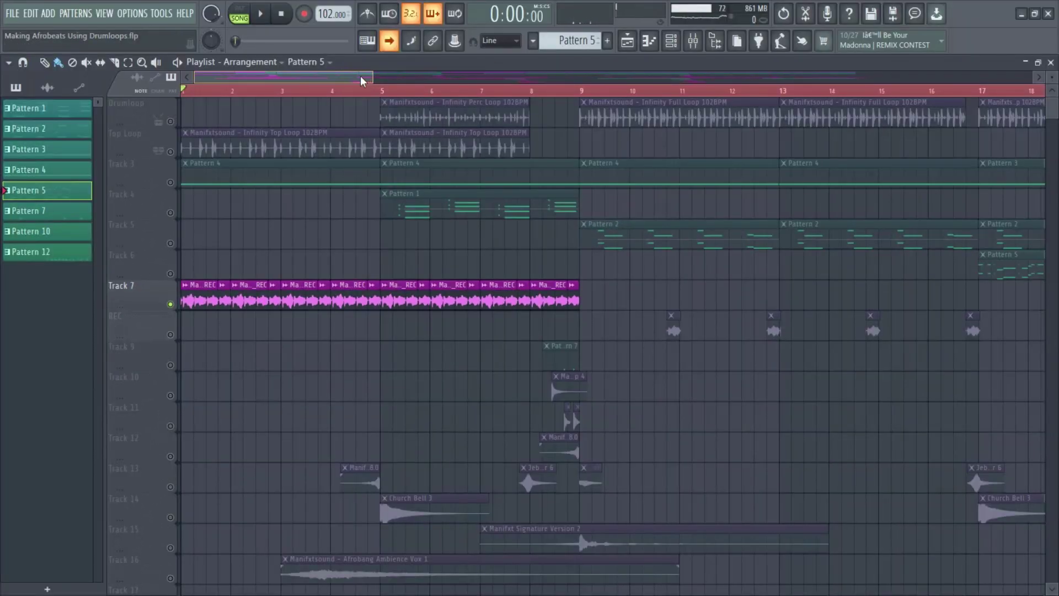
Show the mixer and examine the Waves Tune Real-Time settings on the Vocal Chop track
{"action": "left_click_drag", "start_coordinate": [374, 74], "coordinate": [340, 74]}
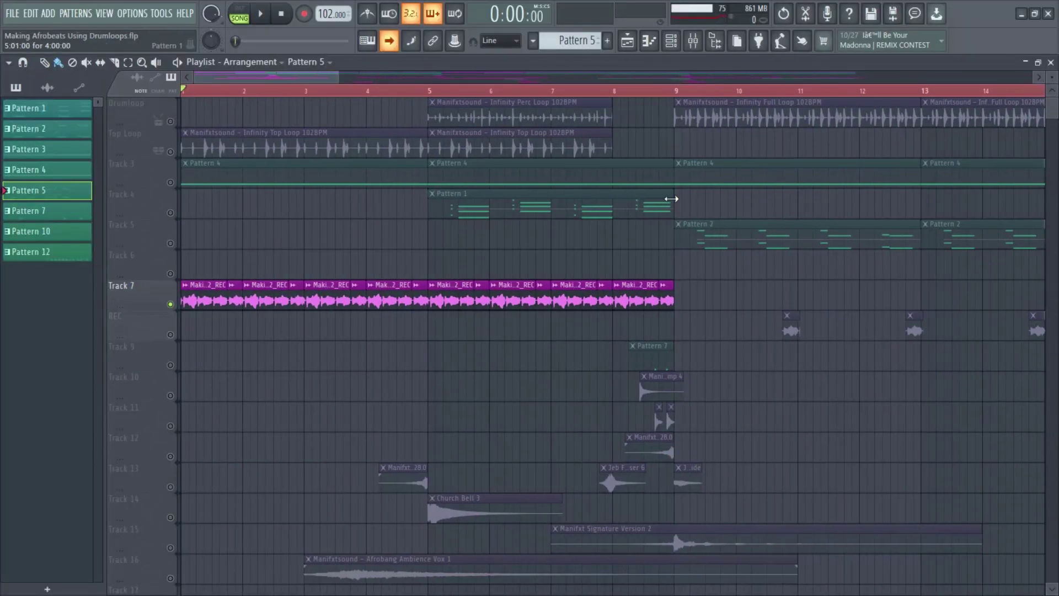
{"action": "left_click", "coordinate": [693, 41]}
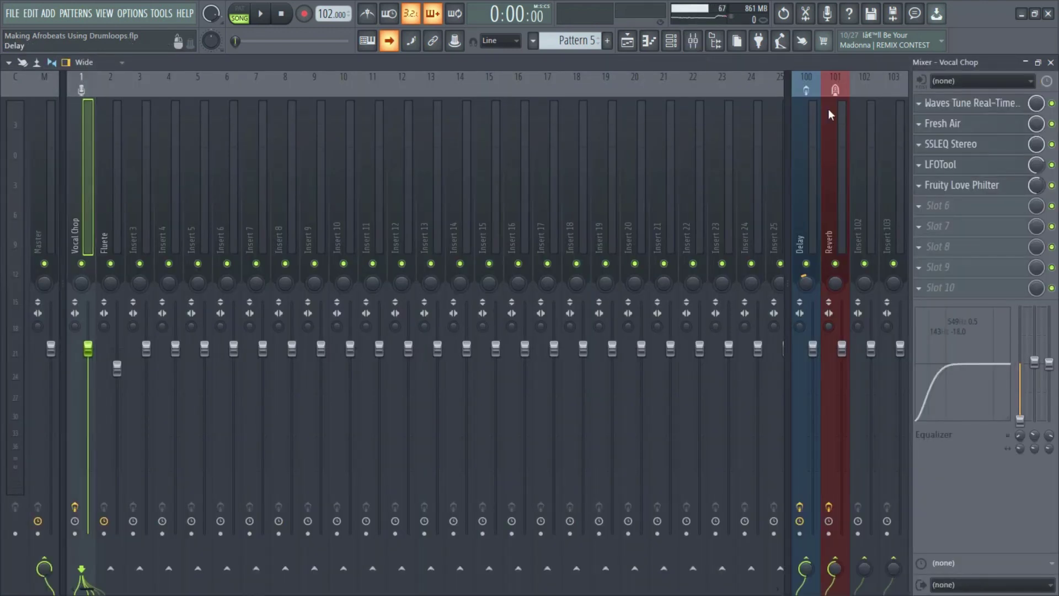
{"action": "left_click", "coordinate": [970, 106]}
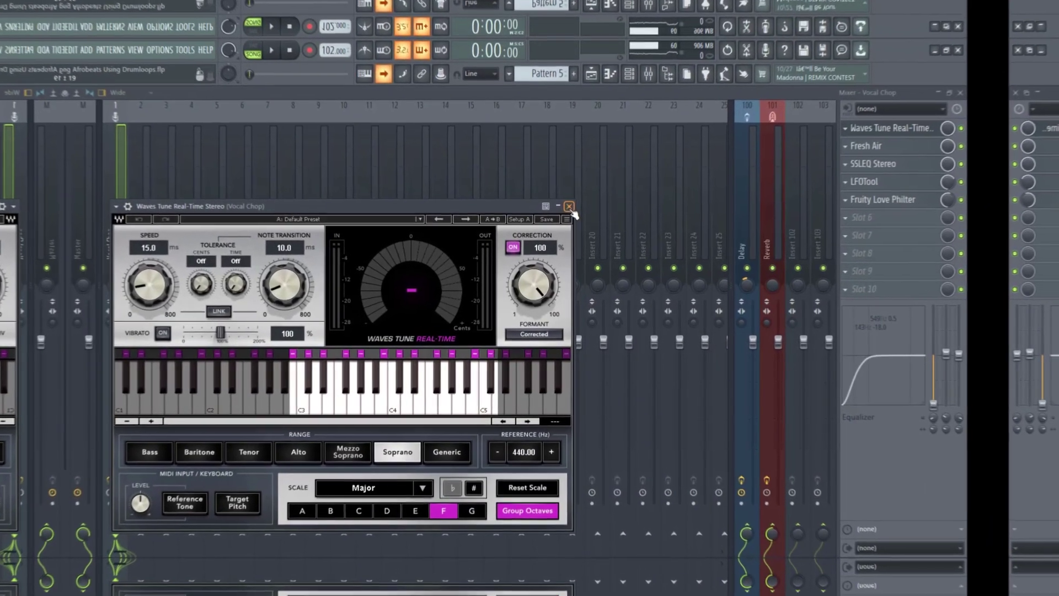
{"action": "left_click", "coordinate": [564, 214]}
Examine the Fresh Air and SSLEQ Stereo settings on the Vocal Chop mixer track
{"action": "left_click", "coordinate": [952, 134]}
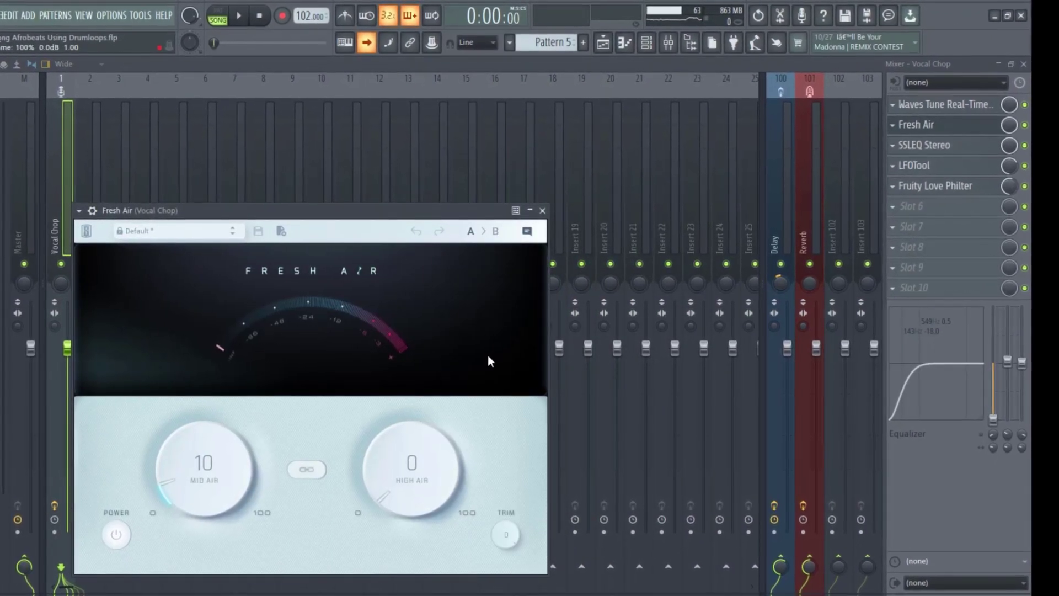
{"action": "left_click", "coordinate": [542, 211]}
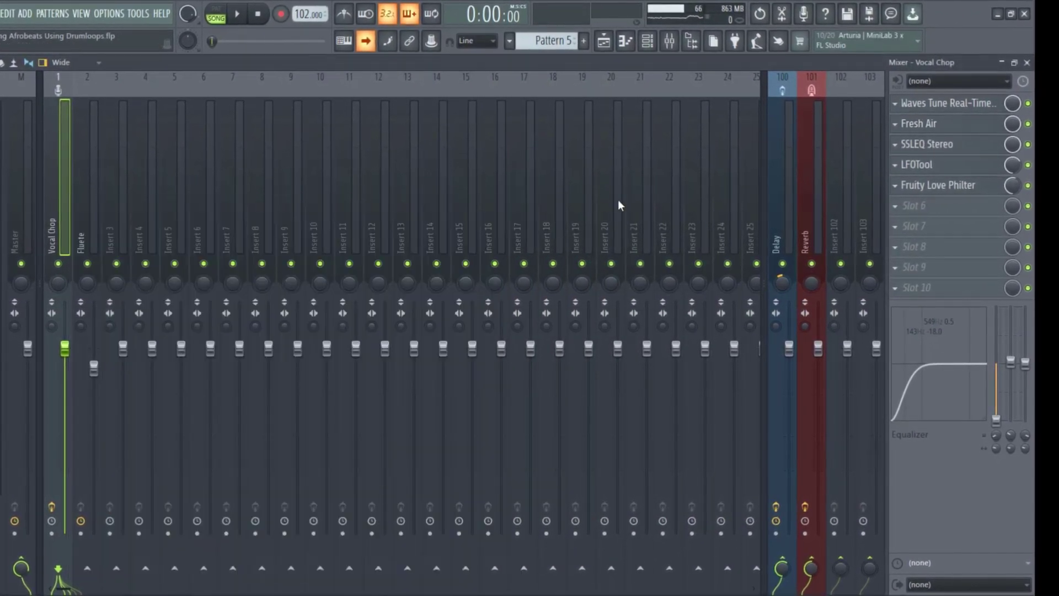
{"action": "left_click", "coordinate": [947, 152]}
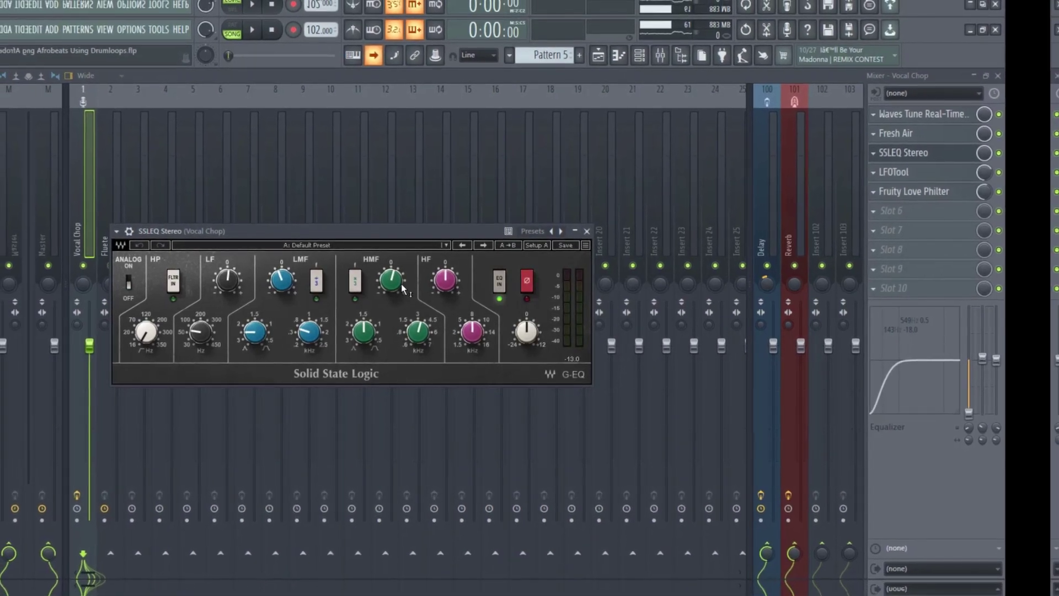
{"action": "mouse_move", "coordinate": [404, 285]}
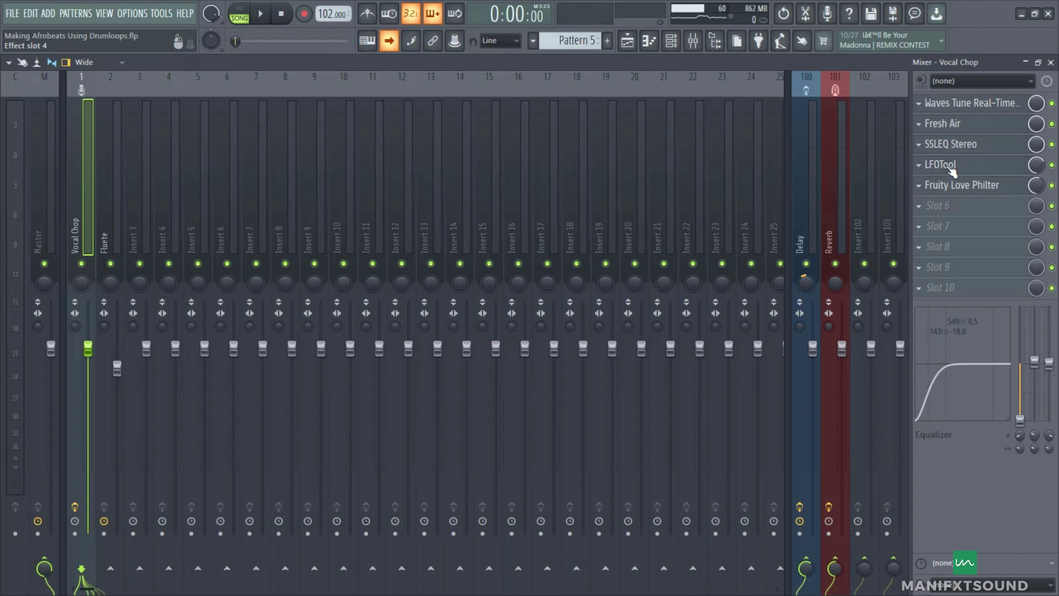
Examine the LFOTool volume shape and the Fruity Love Philter settings on the Vocal Chop mixer track
{"action": "left_click", "coordinate": [950, 169]}
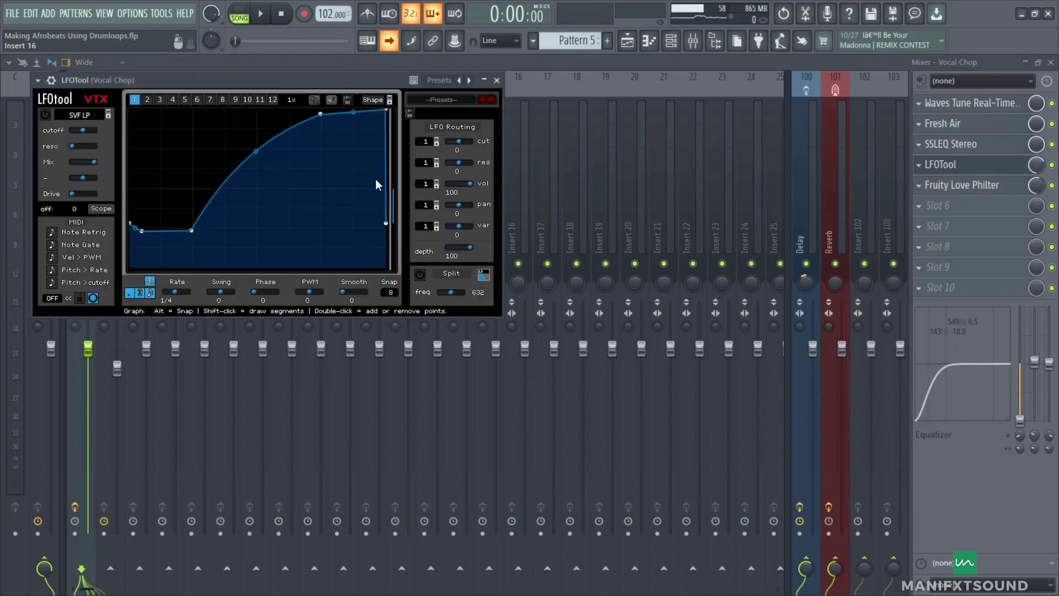
{"action": "key", "text": "Escape"}
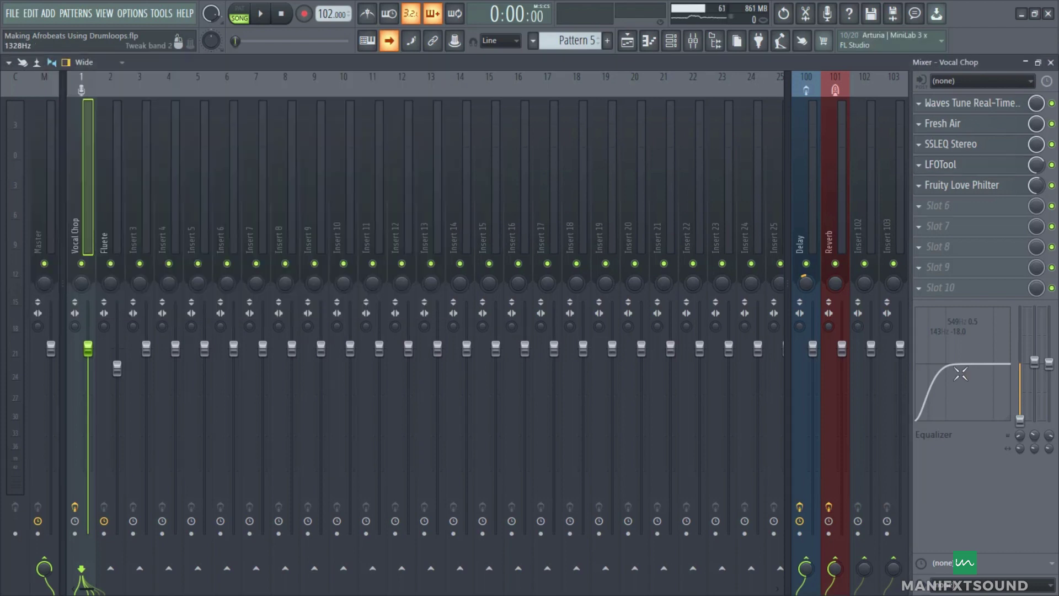
{"action": "left_click", "coordinate": [949, 189]}
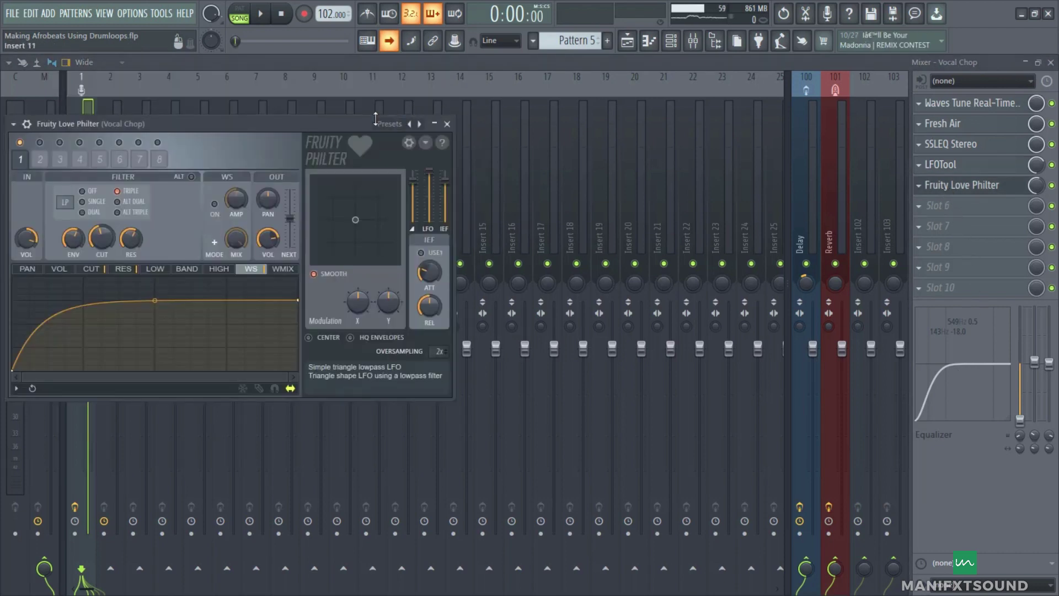
{"action": "left_click_drag", "start_coordinate": [375, 121], "coordinate": [604, 135]}
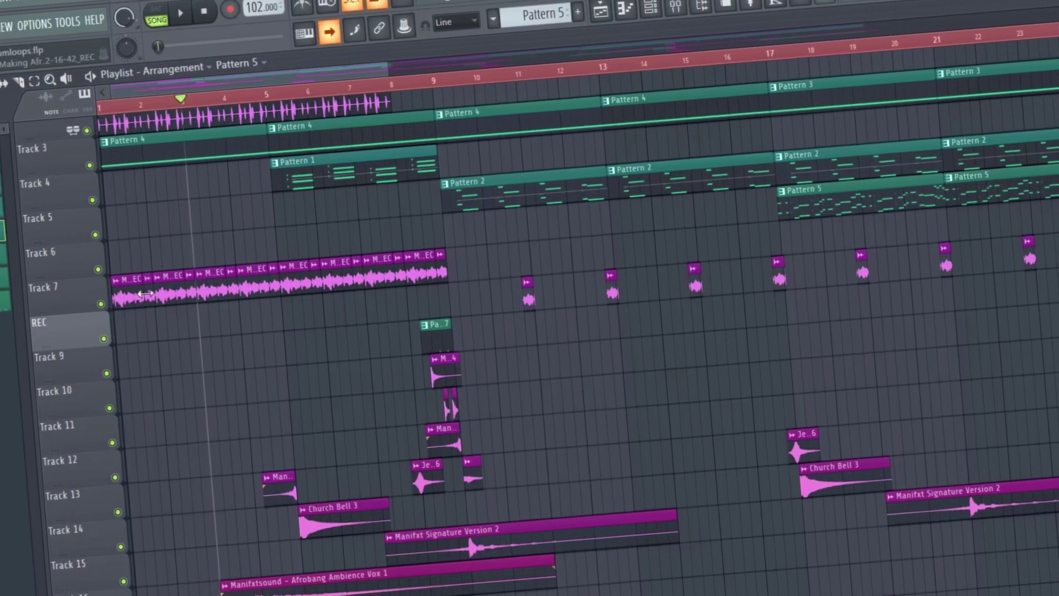
Solo Track 16 to audition the Afrobang Ambience Vox clip, and return to the start of the arrangement
{"action": "right_click", "coordinate": [125, 594]}
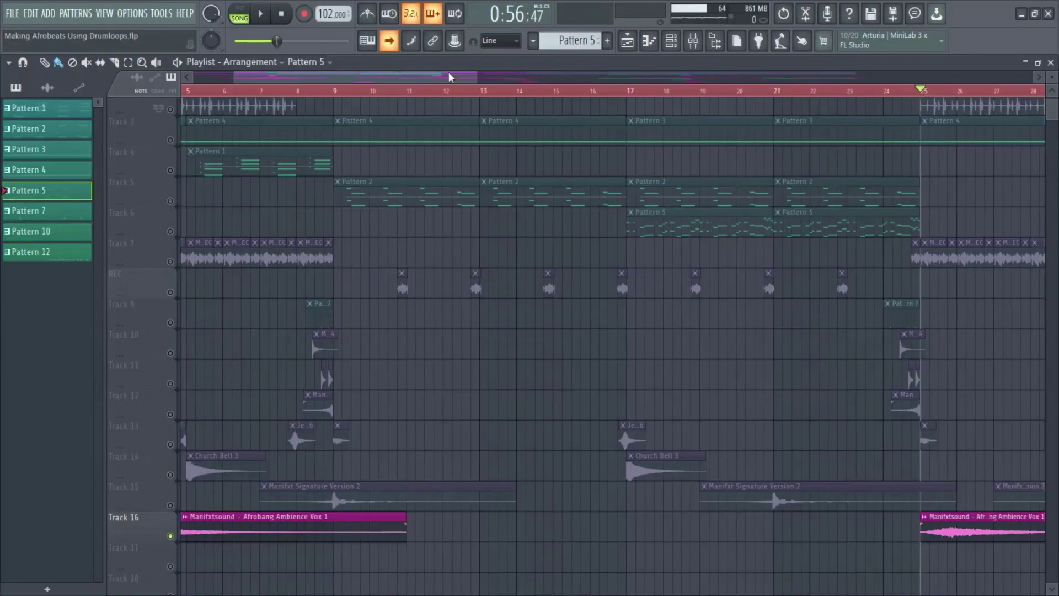
{"action": "left_click_drag", "start_coordinate": [448, 76], "coordinate": [193, 124]}
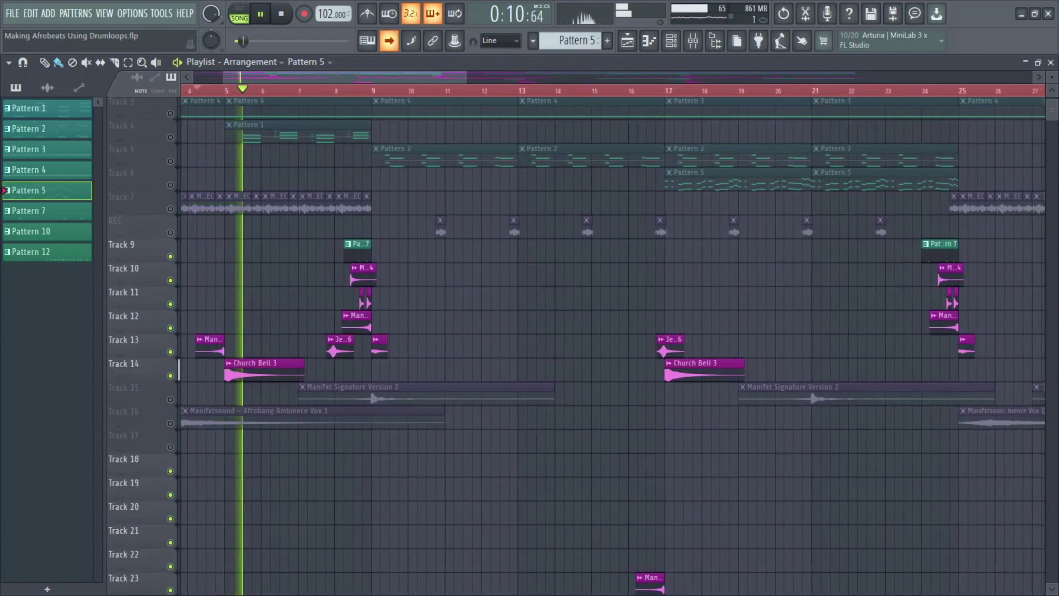
Audition the transition effects on Tracks 9 to 14 by jumping playback to the clips near bars 8, 17 and 24
{"action": "left_click", "coordinate": [295, 90]}
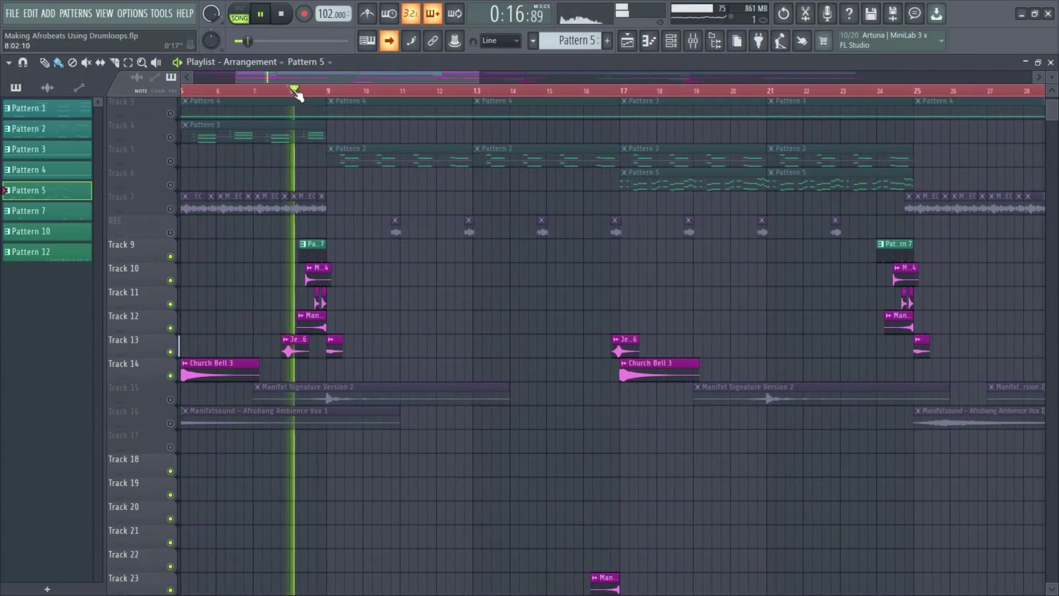
{"action": "left_click", "coordinate": [259, 89]}
{"action": "left_click", "coordinate": [248, 89]}
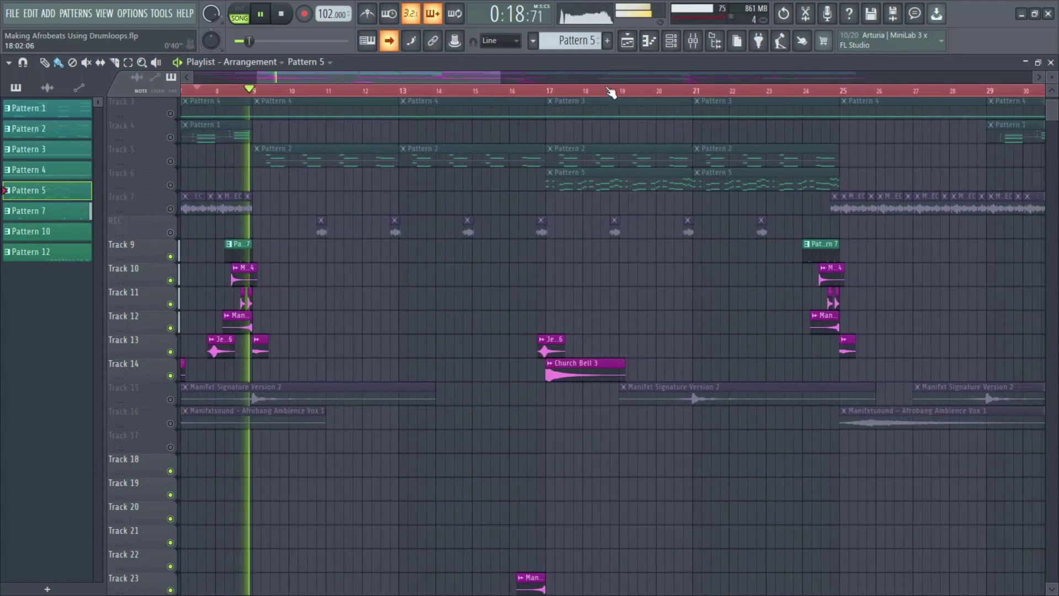
{"action": "left_click", "coordinate": [480, 90]}
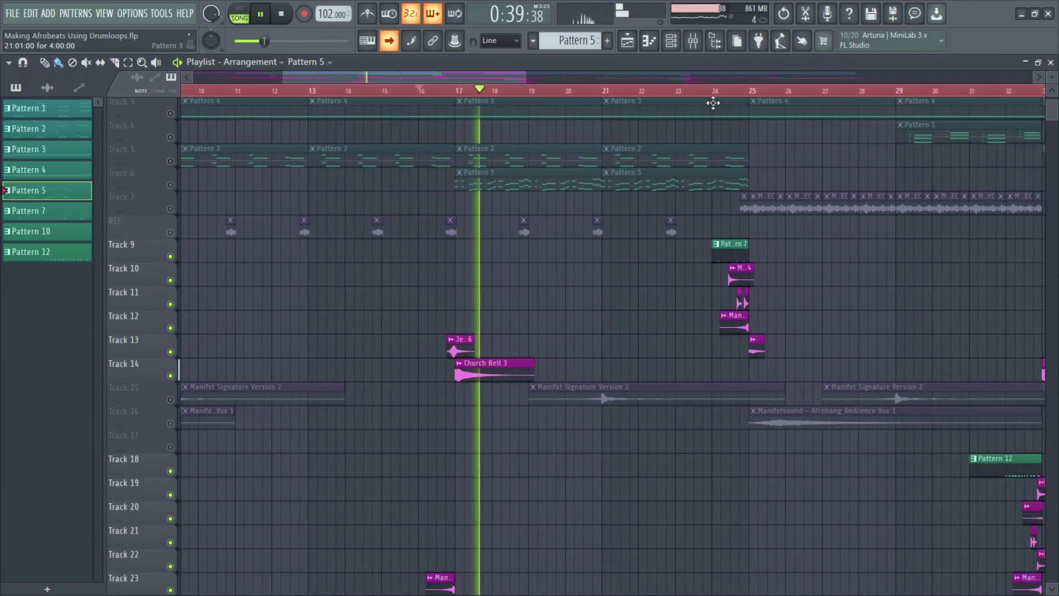
{"action": "left_click", "coordinate": [691, 92]}
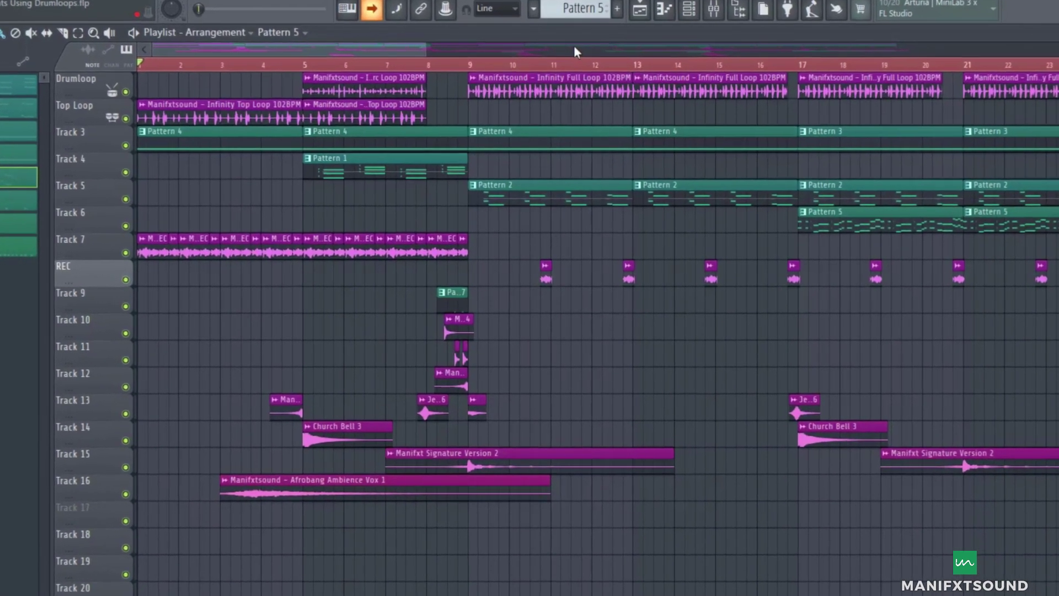
Play the full arrangement from bar 1 with all the instrument, loop and effect tracks active
{"action": "key", "text": "space"}
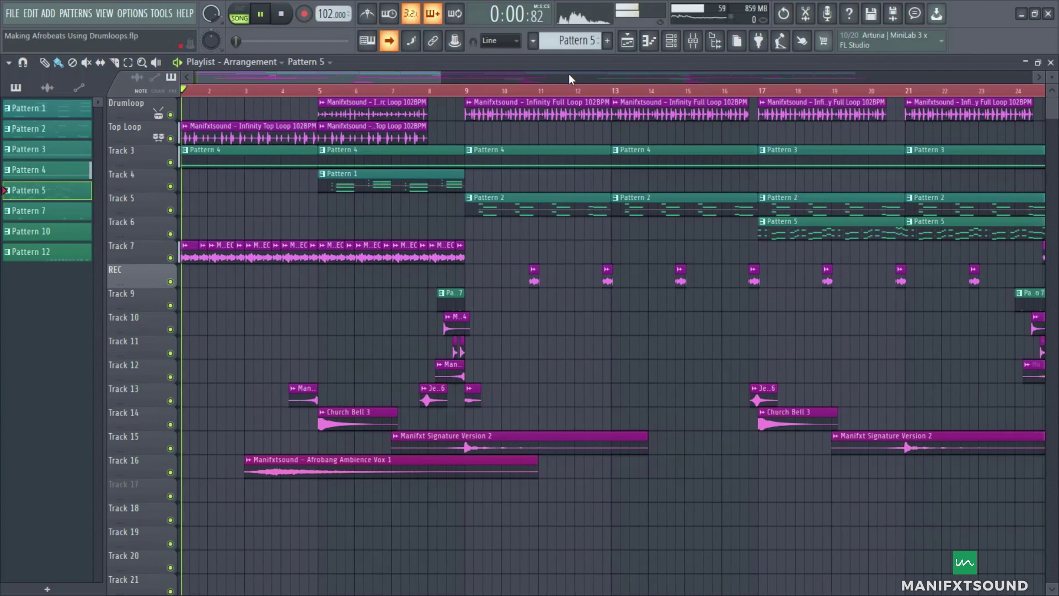